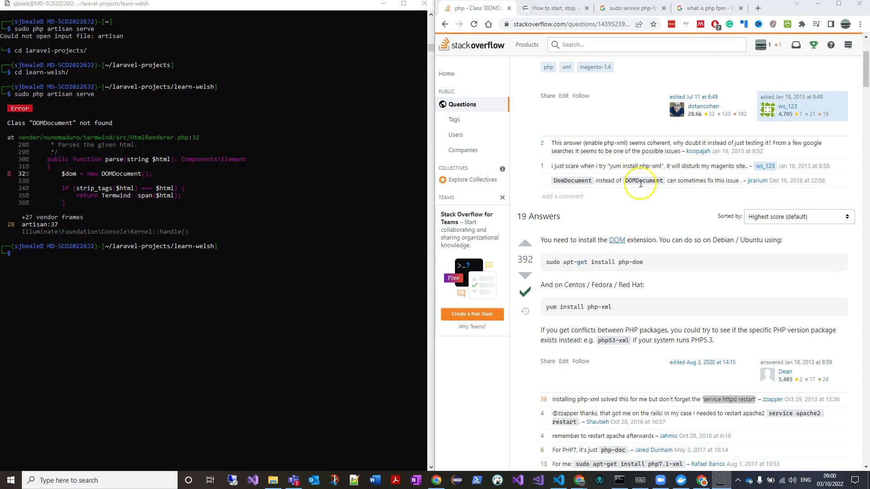
{"action": "scroll", "coordinate": [653, 197], "scroll_direction": "up", "scroll_amount": 5}
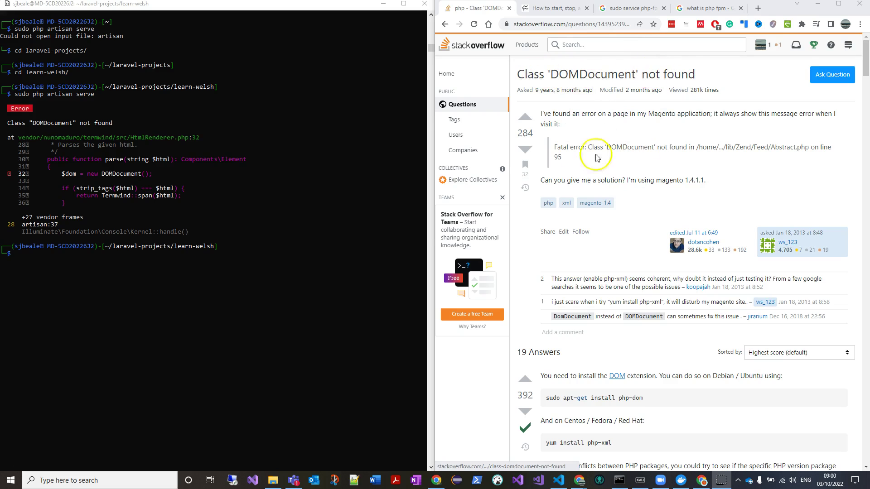
{"action": "scroll", "coordinate": [563, 198], "scroll_direction": "down", "scroll_amount": 3}
{"action": "scroll", "coordinate": [564, 199], "scroll_direction": "down", "scroll_amount": 2}
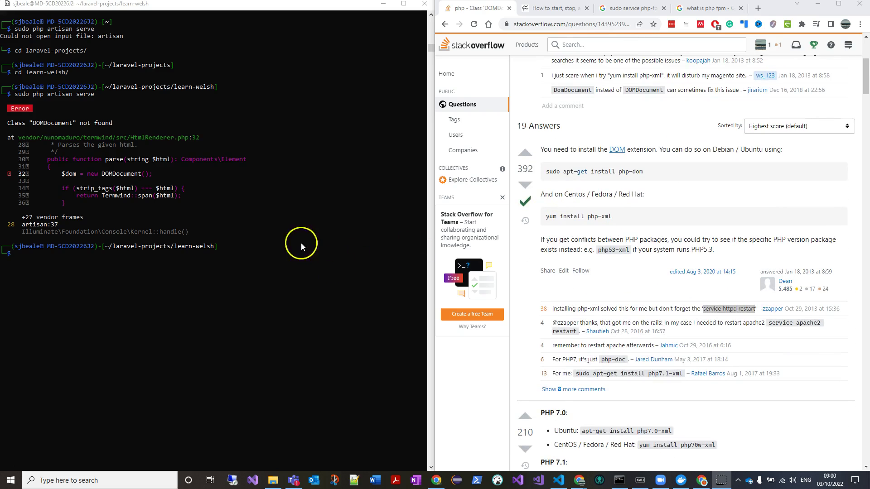
Step: Run 'sudo apt-get install php-dom', re-entering the sudo password after a failed attempt
{"action": "left_click", "coordinate": [55, 260]}
{"action": "type", "text": "sudo apt-get "}
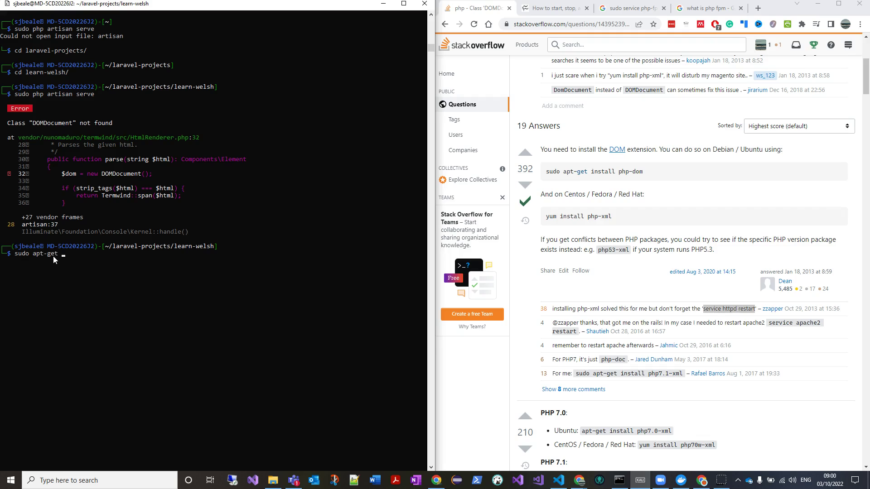
{"action": "type", "text": "install php"}
{"action": "type", "text": "-dom"}
{"action": "key", "text": "Return"}
{"action": "key", "text": "Return"}
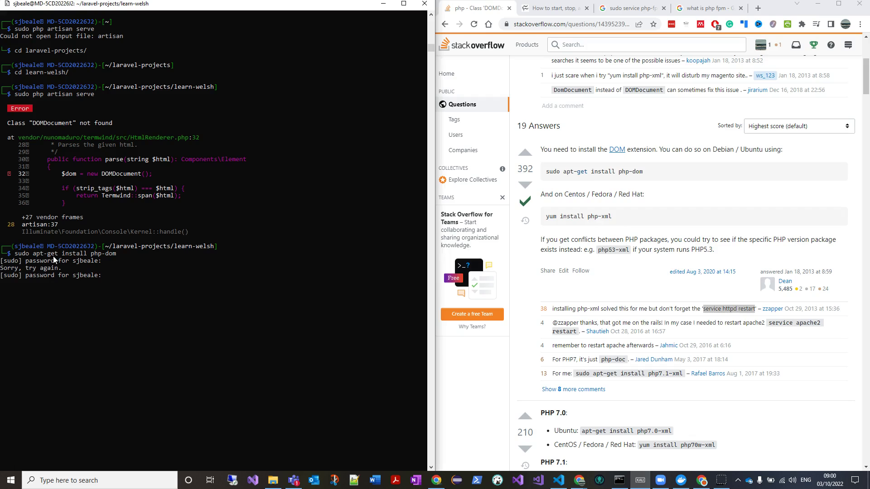
{"action": "key", "text": "Return"}
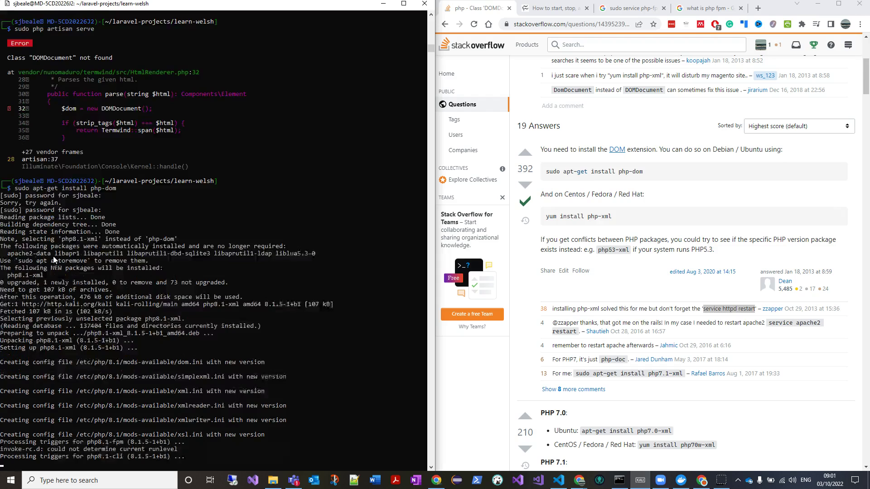
{"action": "scroll", "coordinate": [108, 343], "scroll_direction": "down", "scroll_amount": 3}
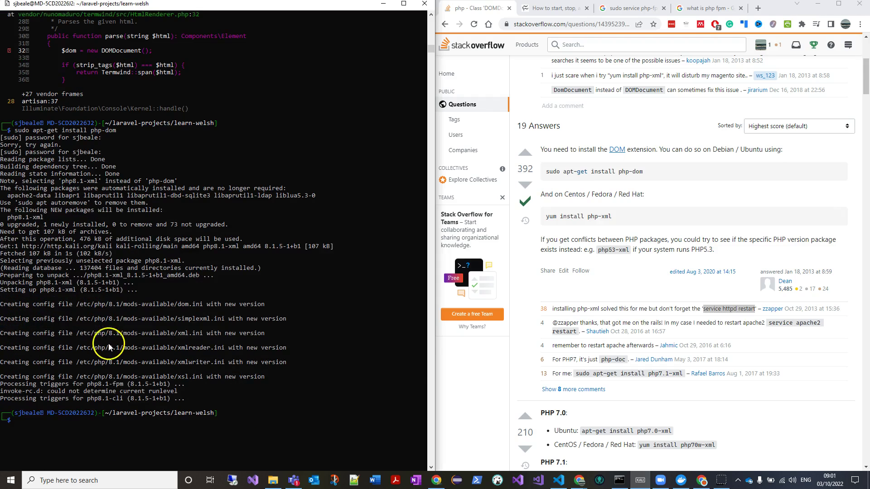
Step: Rerun 'sudo php artisan serve' to start the Laravel server on 127.0.0.1:8000
{"action": "key", "text": "Up"}
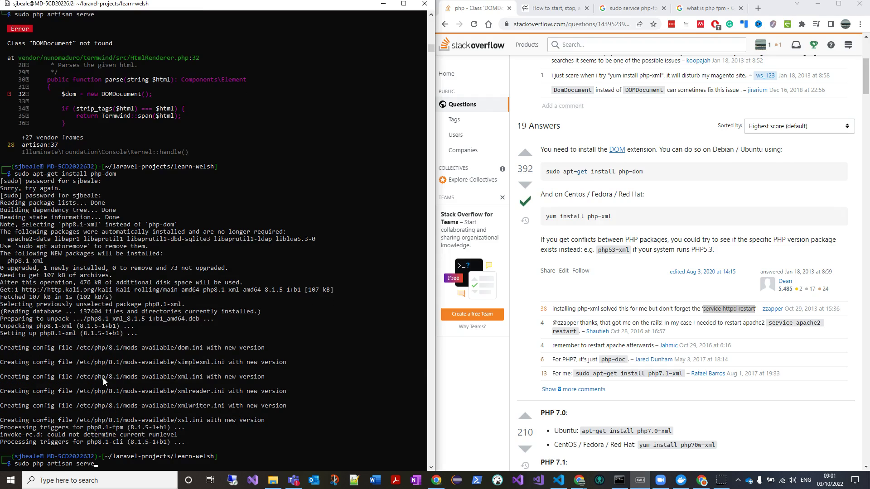
{"action": "scroll", "coordinate": [103, 378], "scroll_direction": "down", "scroll_amount": 5}
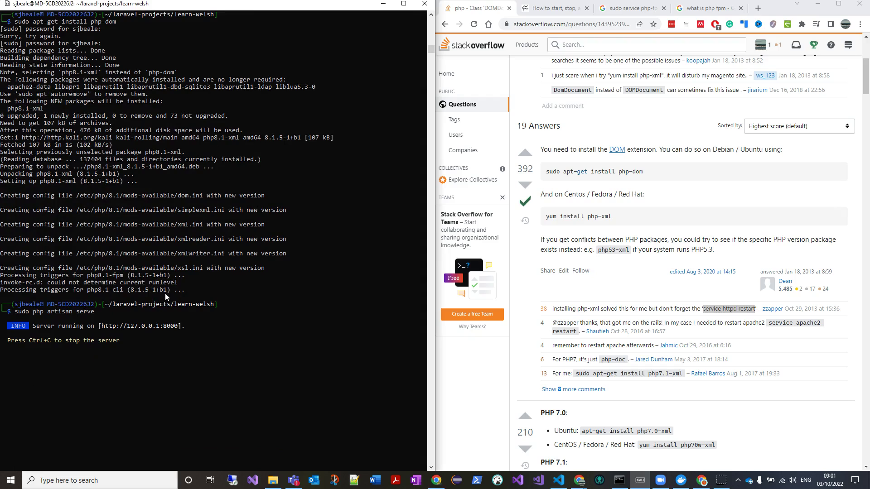
{"action": "left_click", "coordinate": [109, 377]}
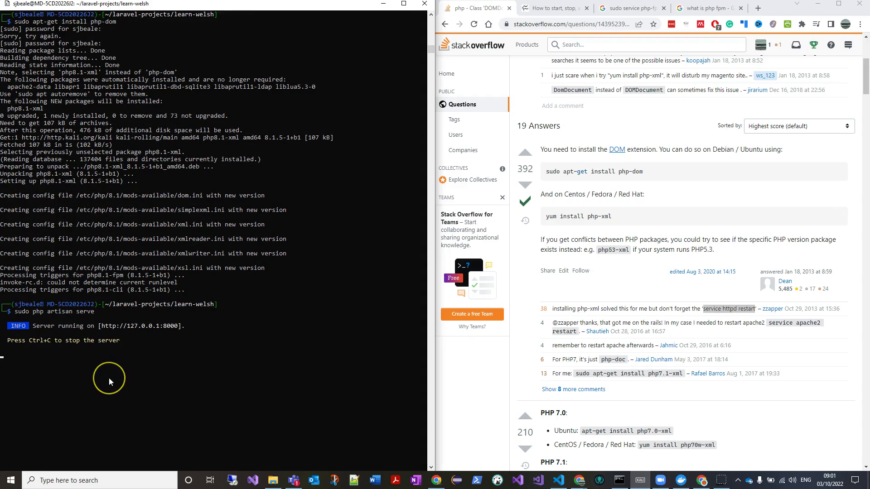